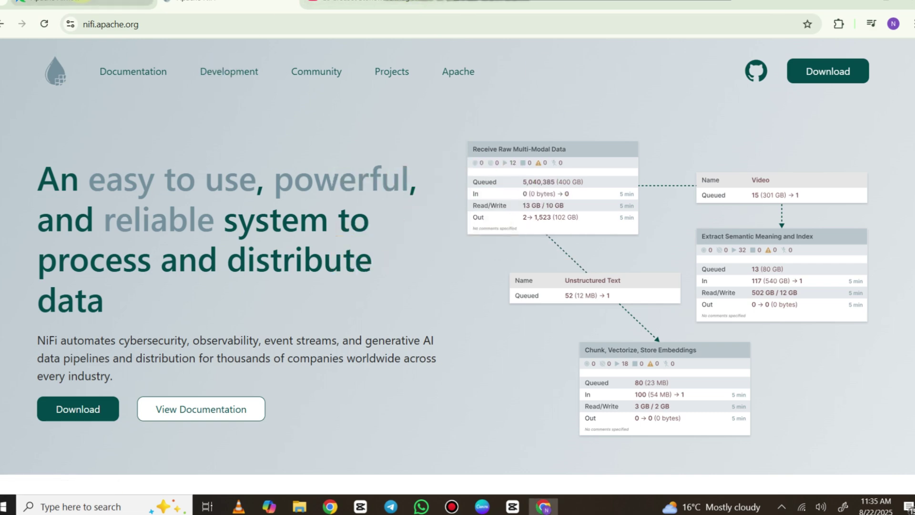
Switch from the NiFi page to the airflow.apache.org tab.
left_click(57, 1)
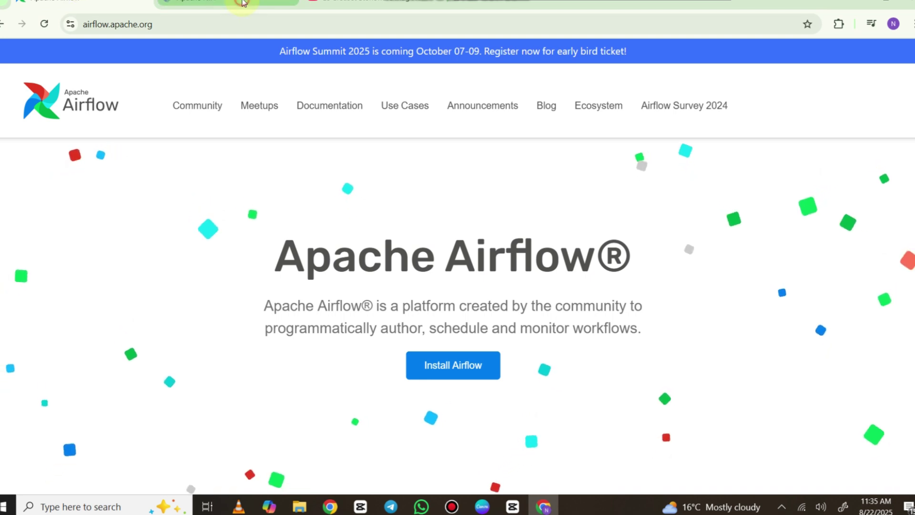
Go back to the nifi.apache.org tab to review data provenance and configuration features.
left_click(242, 4)
scroll(265, 187, "down", 1)
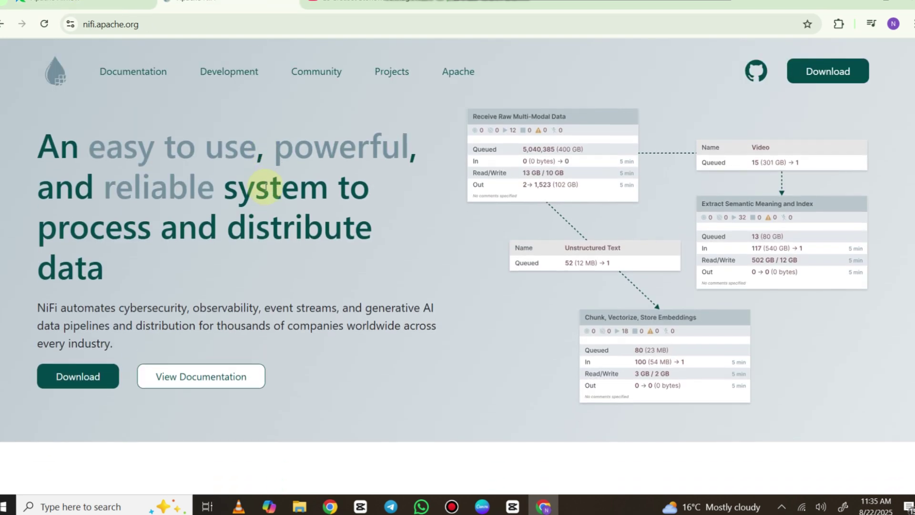
scroll(265, 188, "down", 1)
scroll(265, 187, "down", 1)
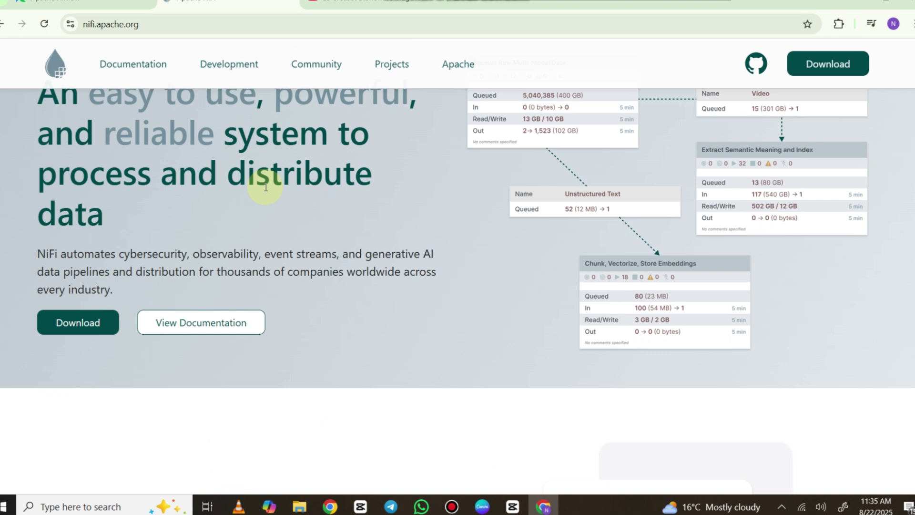
scroll(266, 188, "down", 1)
scroll(265, 188, "down", 1)
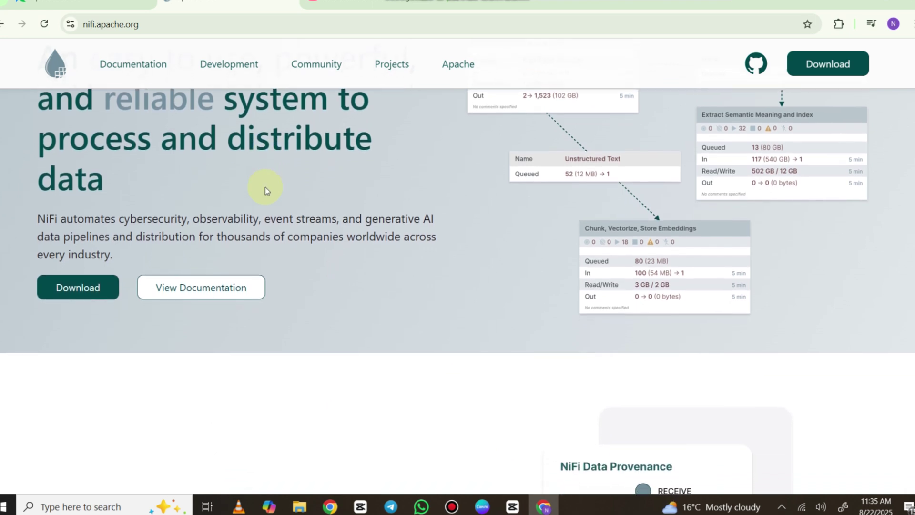
scroll(265, 189, "down", 1)
scroll(266, 190, "down", 1)
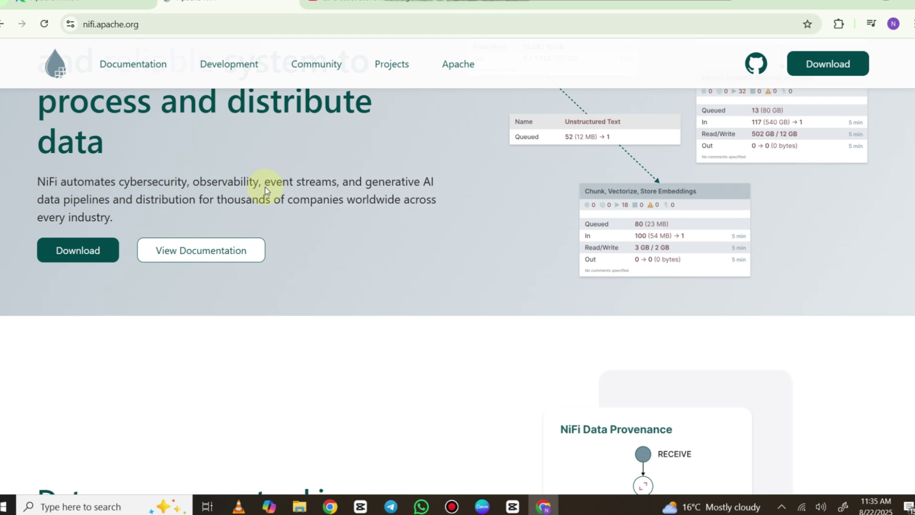
scroll(266, 189, "down", 2)
scroll(265, 189, "down", 2)
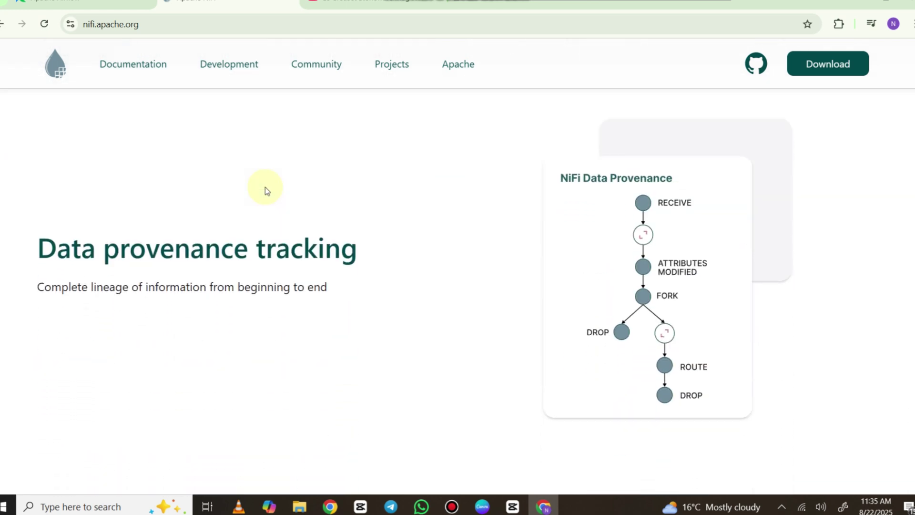
scroll(265, 191, "down", 1)
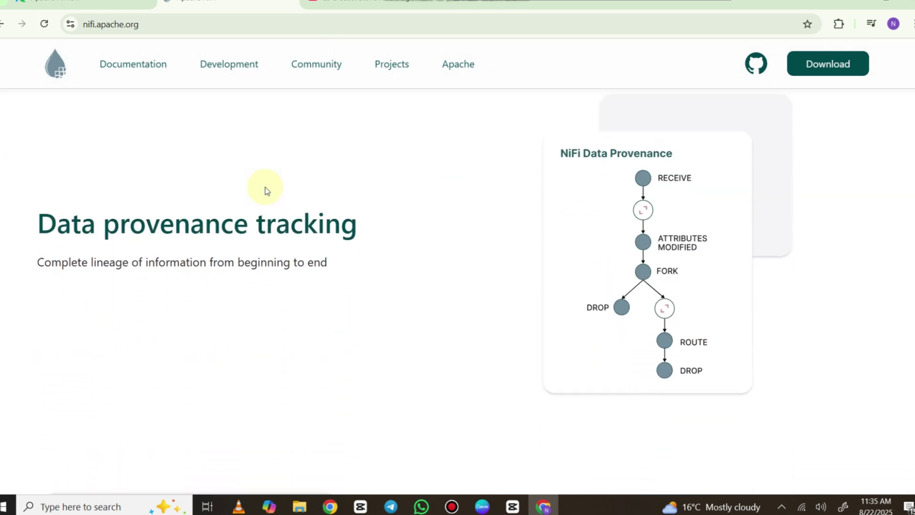
scroll(266, 190, "down", 1)
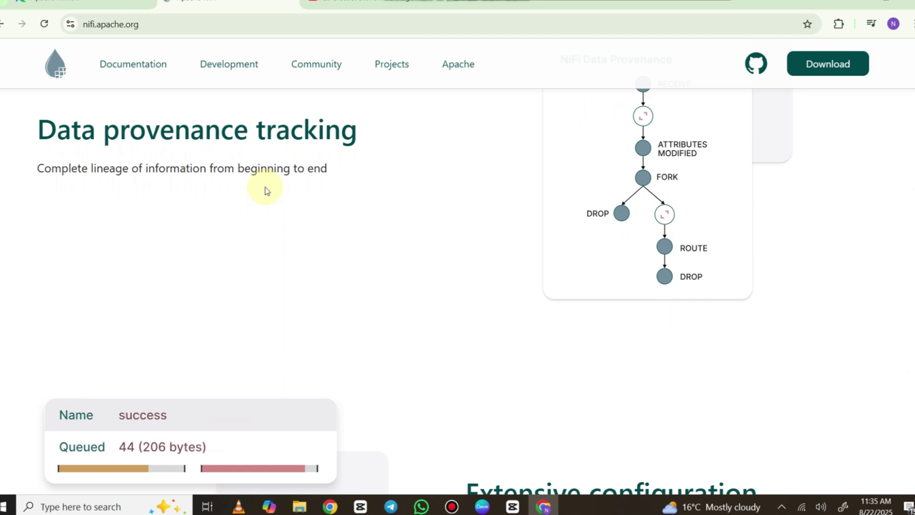
scroll(265, 191, "down", 1)
scroll(266, 190, "down", 2)
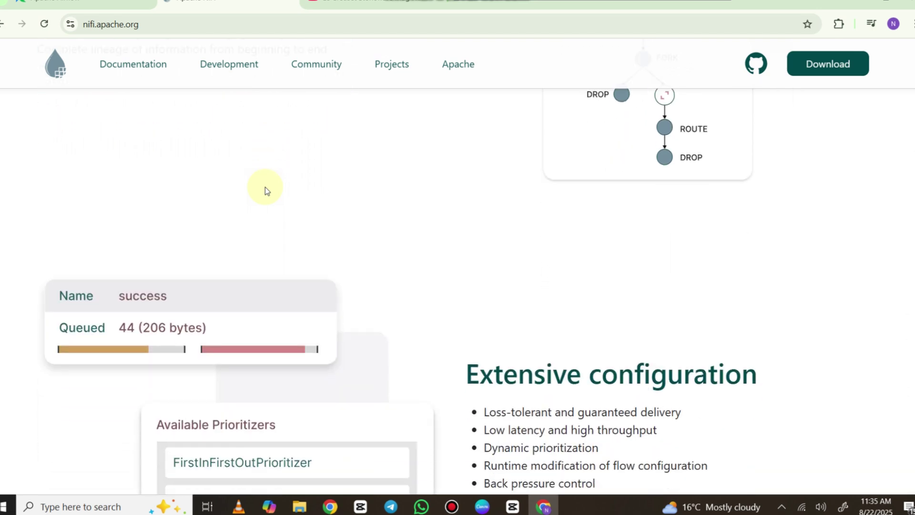
scroll(266, 189, "down", 1)
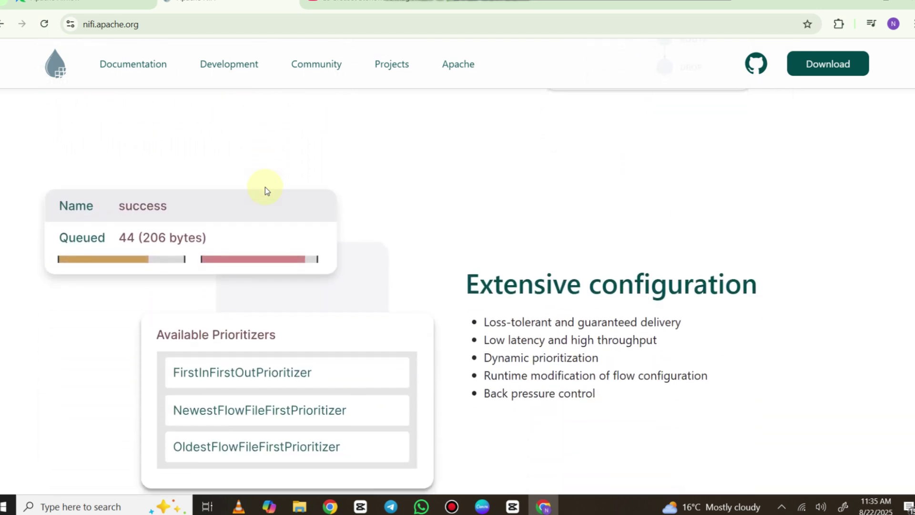
scroll(265, 189, "down", 2)
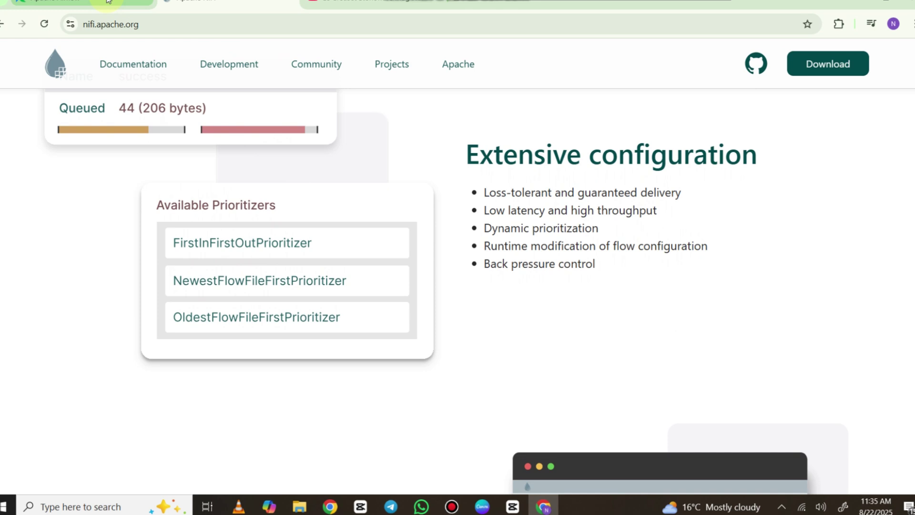
Bring up the airflow.apache.org tab to read Principles and the Pure Python feature.
left_click(79, 2)
scroll(122, 235, "down", 1)
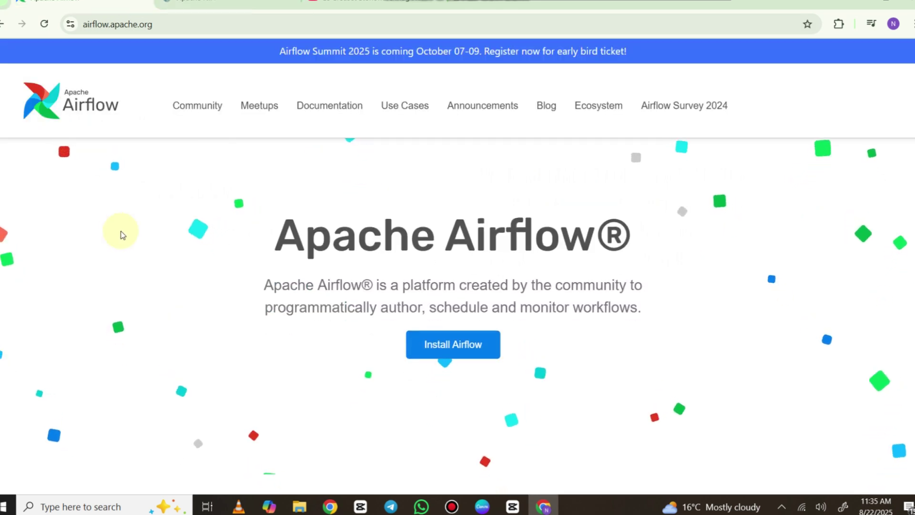
scroll(122, 235, "down", 3)
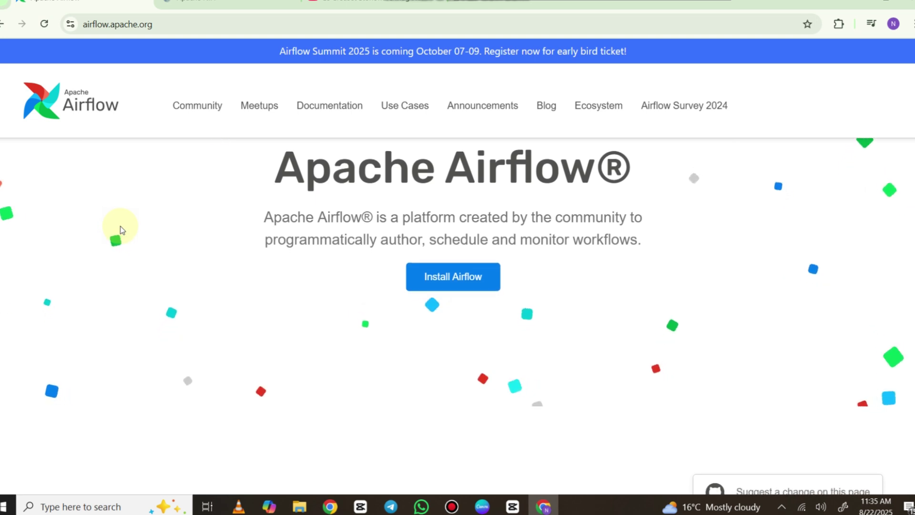
scroll(120, 229, "down", 1)
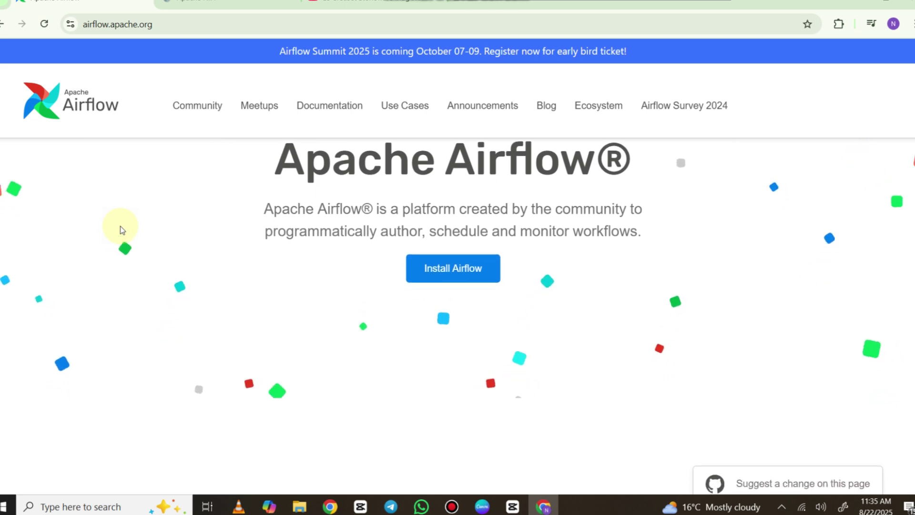
scroll(120, 230, "down", 1)
scroll(120, 229, "down", 3)
scroll(120, 229, "down", 1)
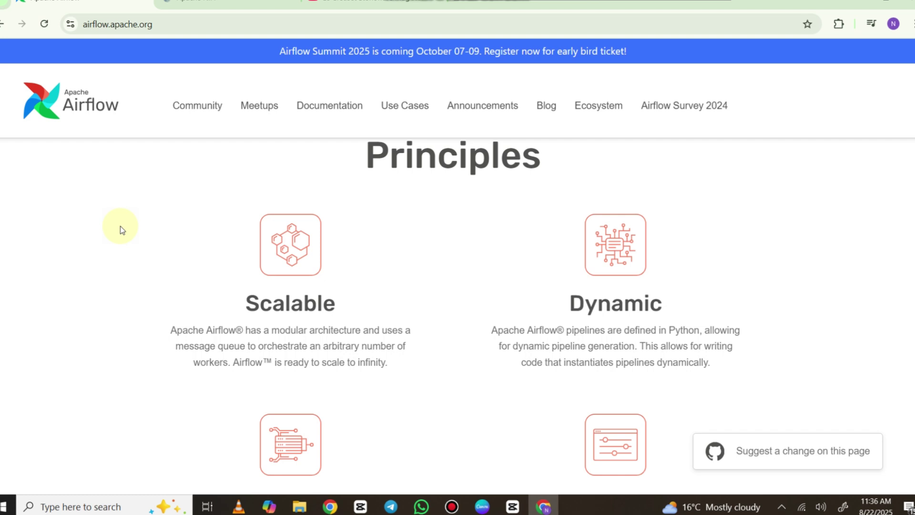
scroll(120, 230, "down", 1)
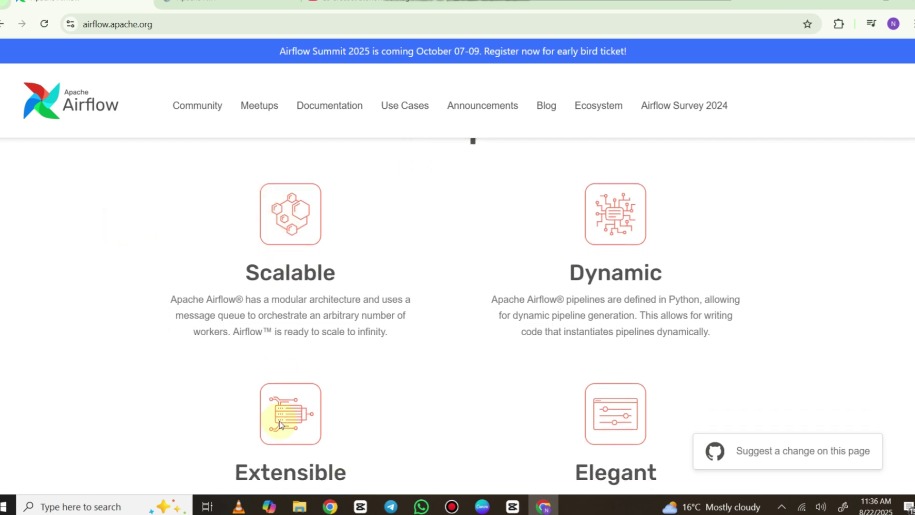
scroll(279, 424, "down", 3)
scroll(280, 424, "down", 2)
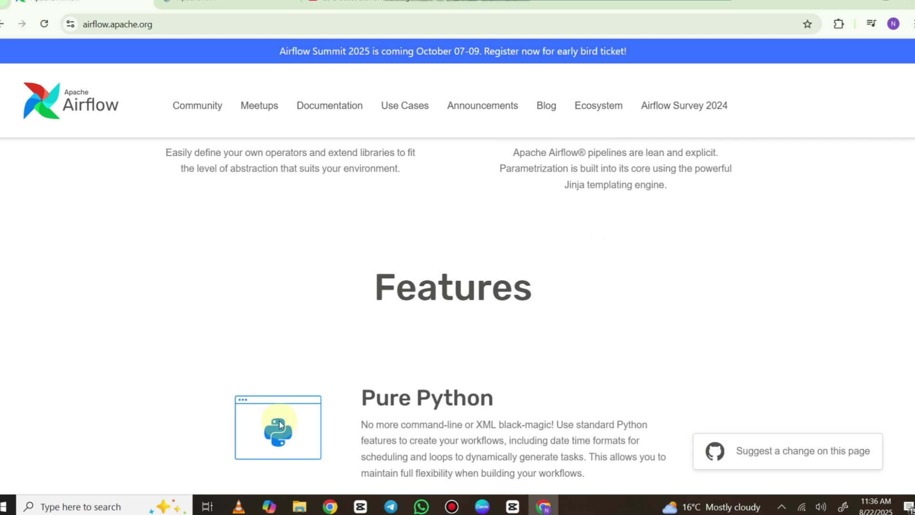
Alternate between the NiFi and Airflow tabs several times, finishing on the Airflow homepage.
key("ctrl+Tab")
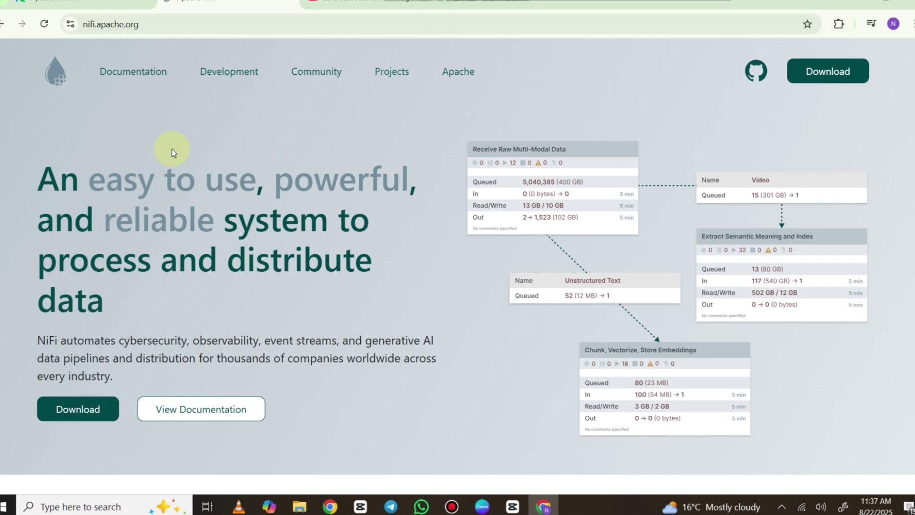
key("ctrl+shift+Tab")
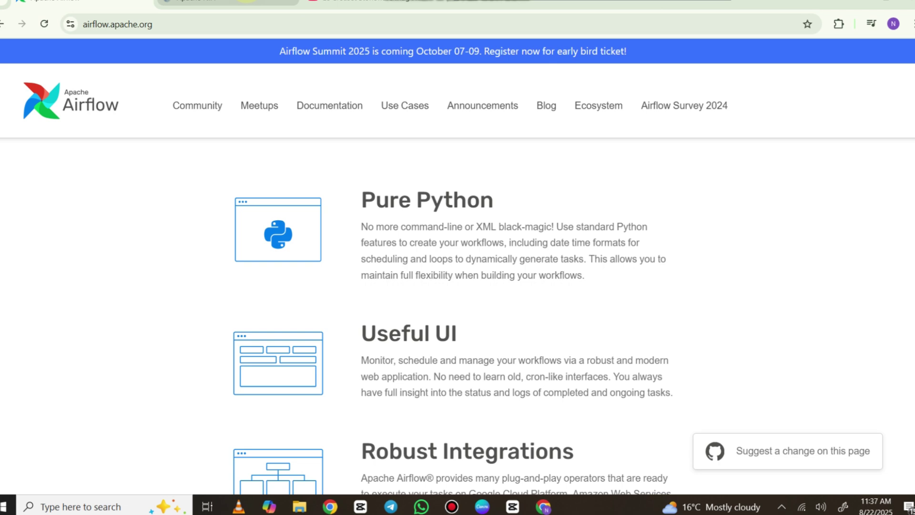
left_click(246, 4)
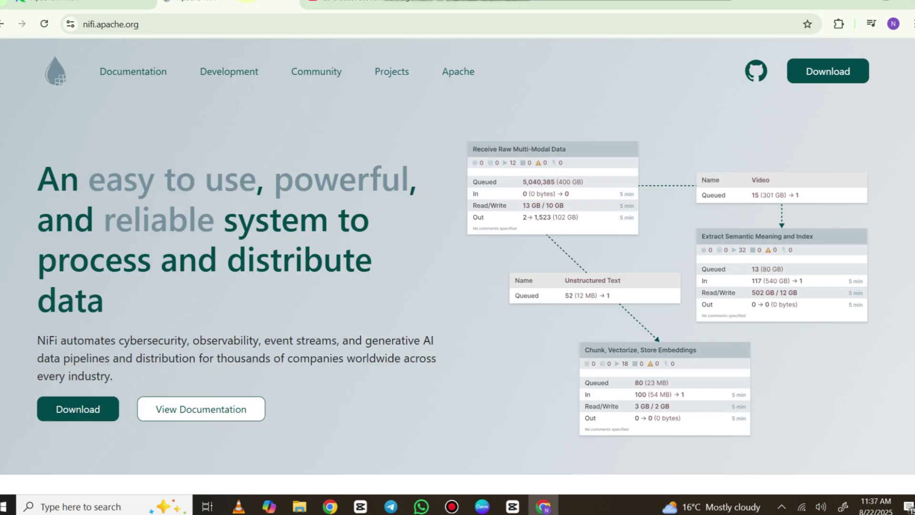
left_click(104, 4)
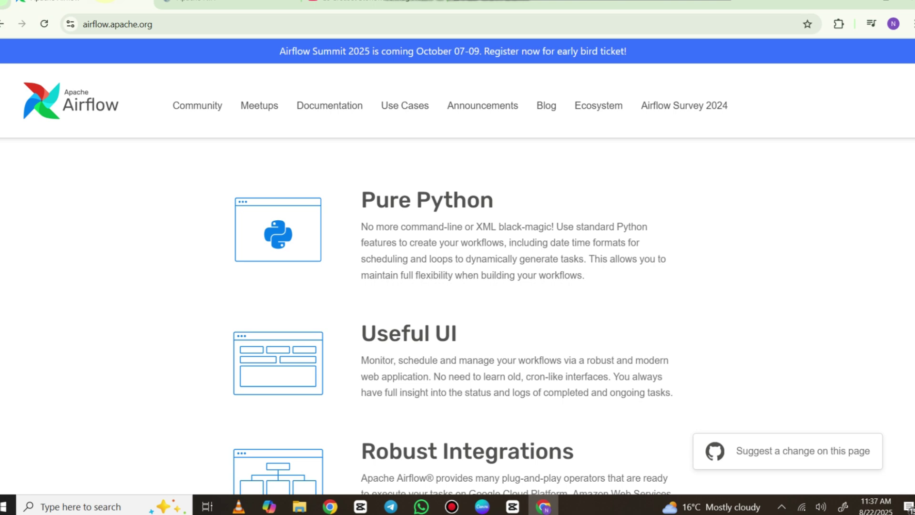
left_click(229, 3)
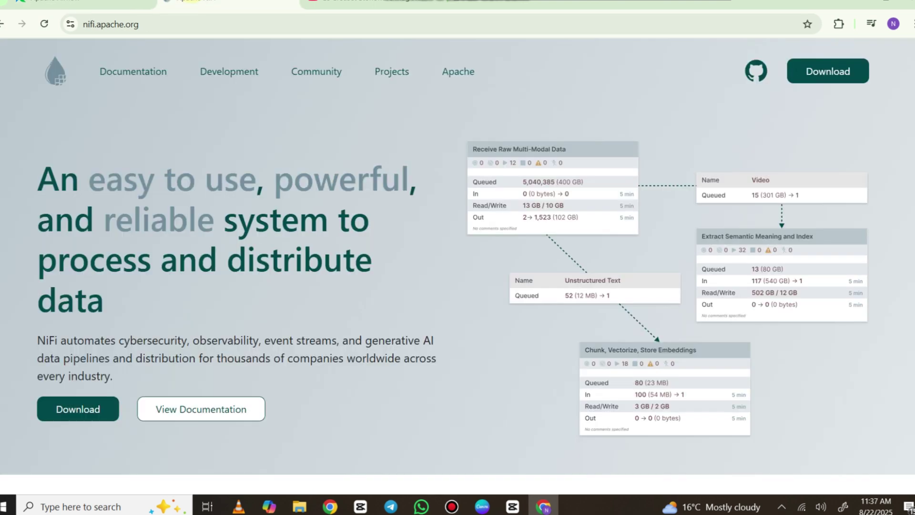
left_click(104, 4)
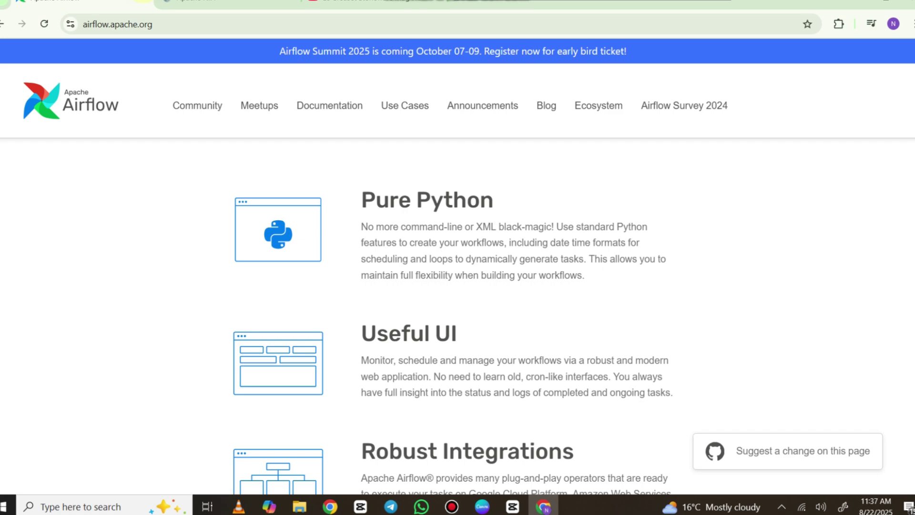
left_click(229, 4)
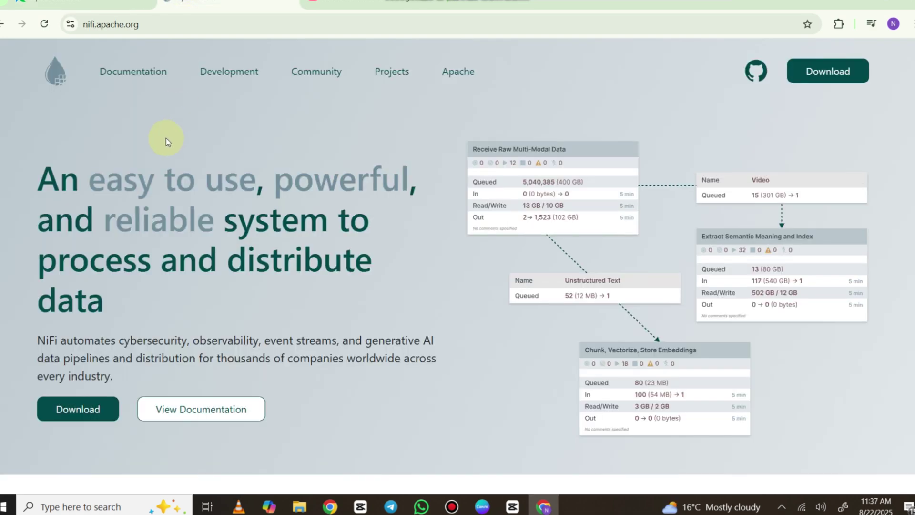
left_click(82, 25)
left_click(83, 3)
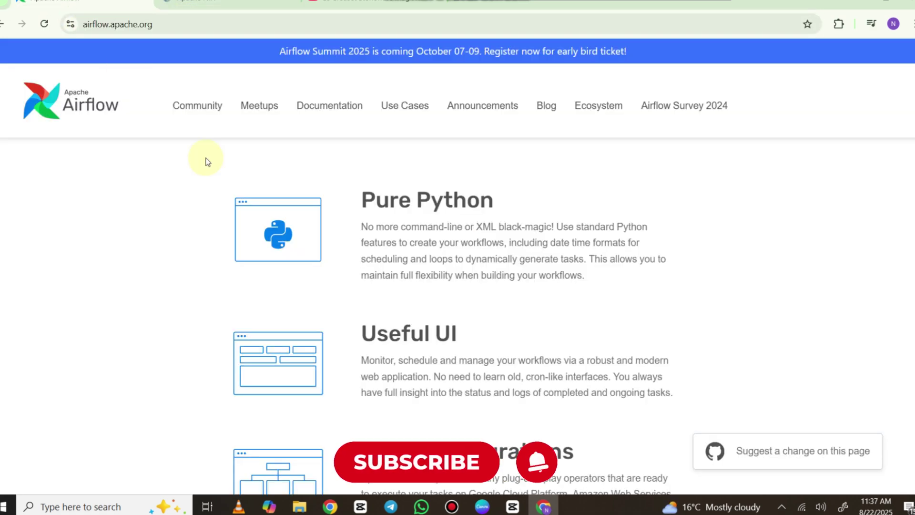
scroll(204, 159, "up", 5)
scroll(205, 159, "up", 5)
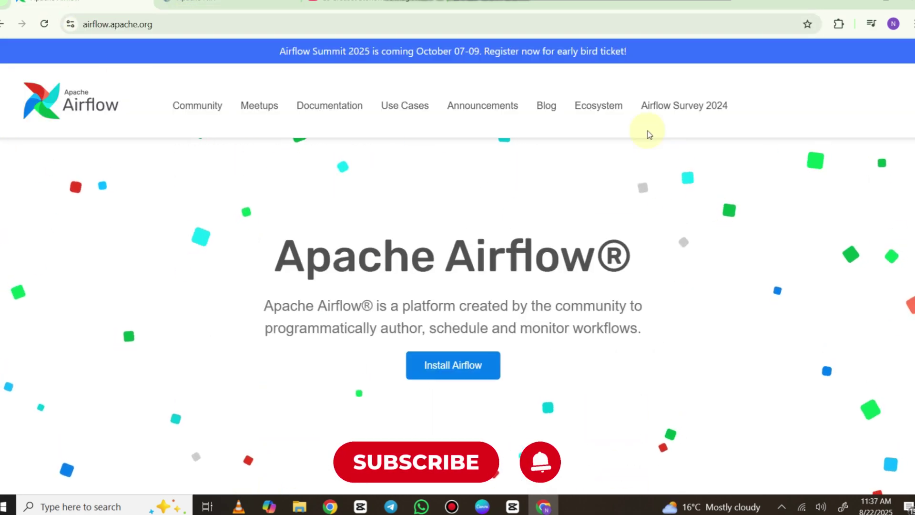